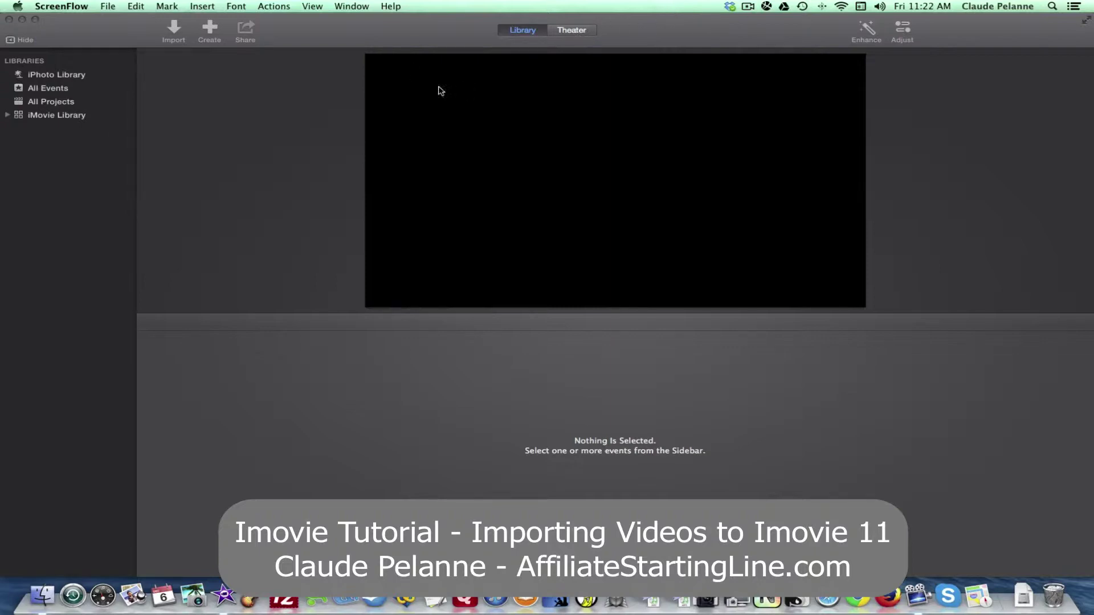
# - Move iMovie aside to check the desktop clips, then add a new event to the iMovie Library
pyautogui.click(96, 18)
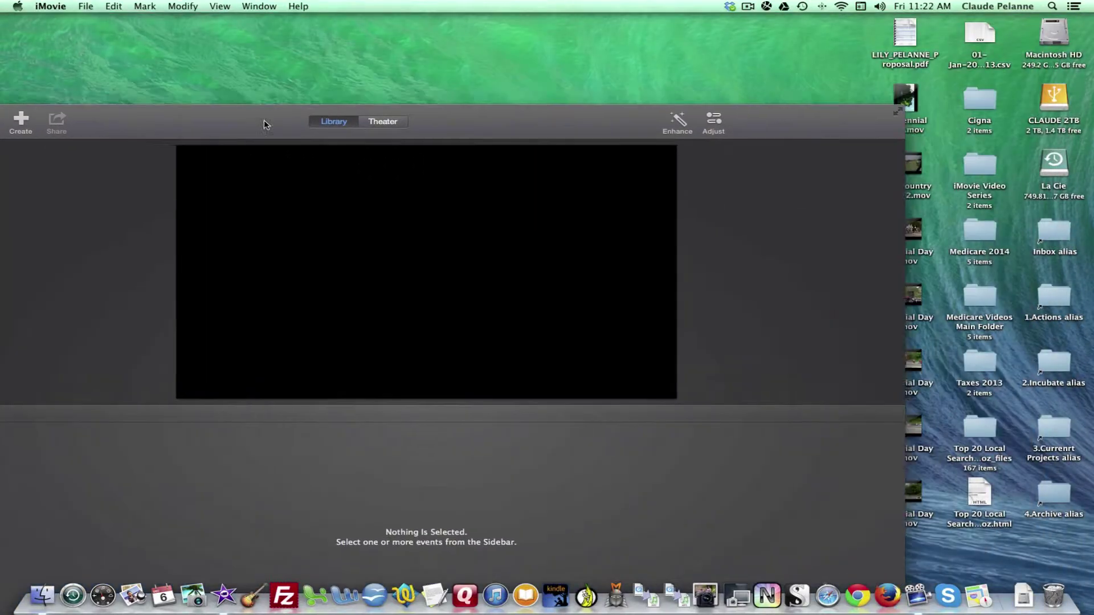
pyautogui.moveTo(440, 22)
pyautogui.mouseDown()
pyautogui.moveTo(209, 55)
pyautogui.moveTo(226, 29)
pyautogui.mouseUp()
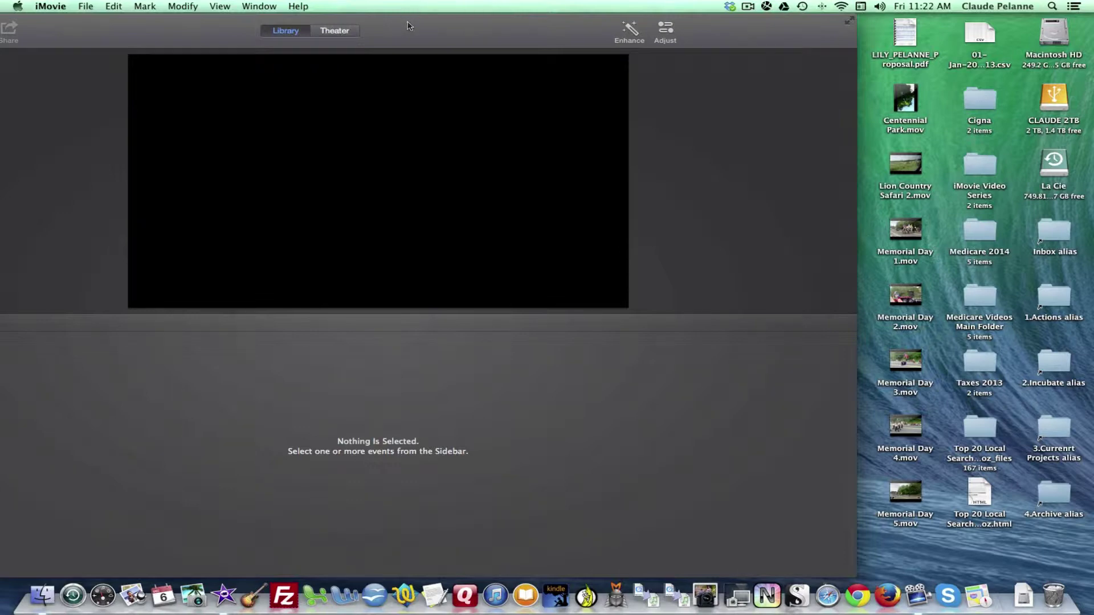
pyautogui.moveTo(407, 23)
pyautogui.mouseDown()
pyautogui.moveTo(677, 22)
pyautogui.moveTo(648, 22)
pyautogui.mouseUp()
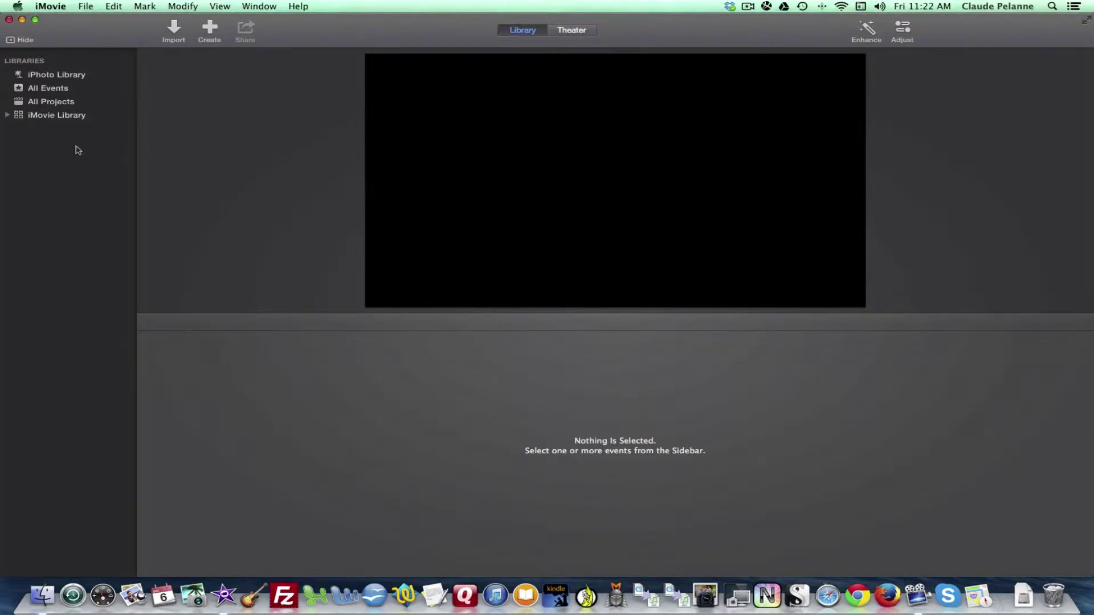
pyautogui.click(34, 121)
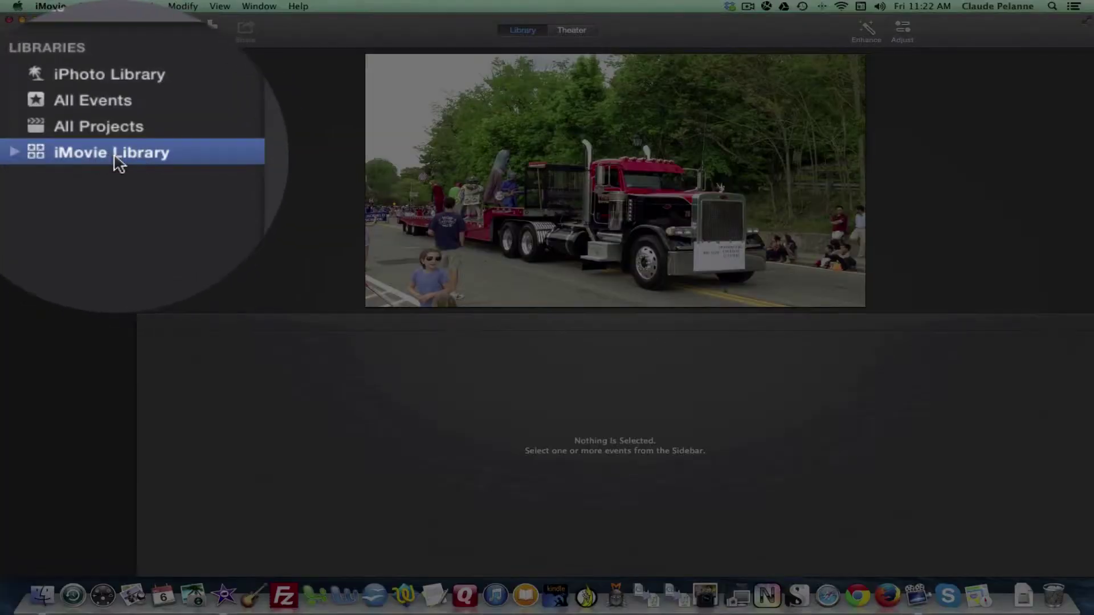
pyautogui.rightClick(34, 118)
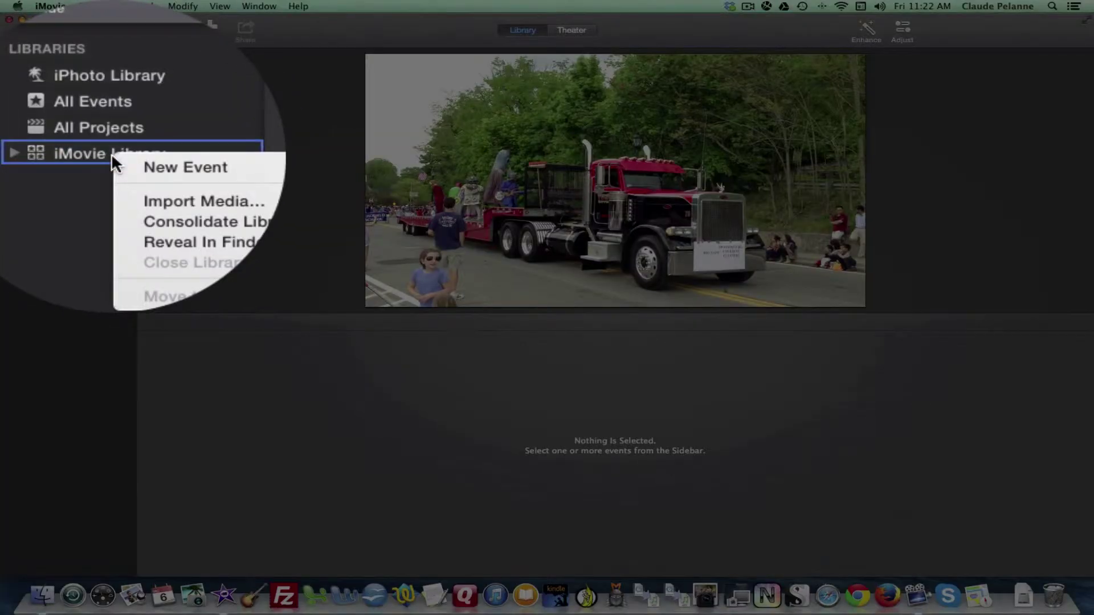
pyautogui.click(167, 162)
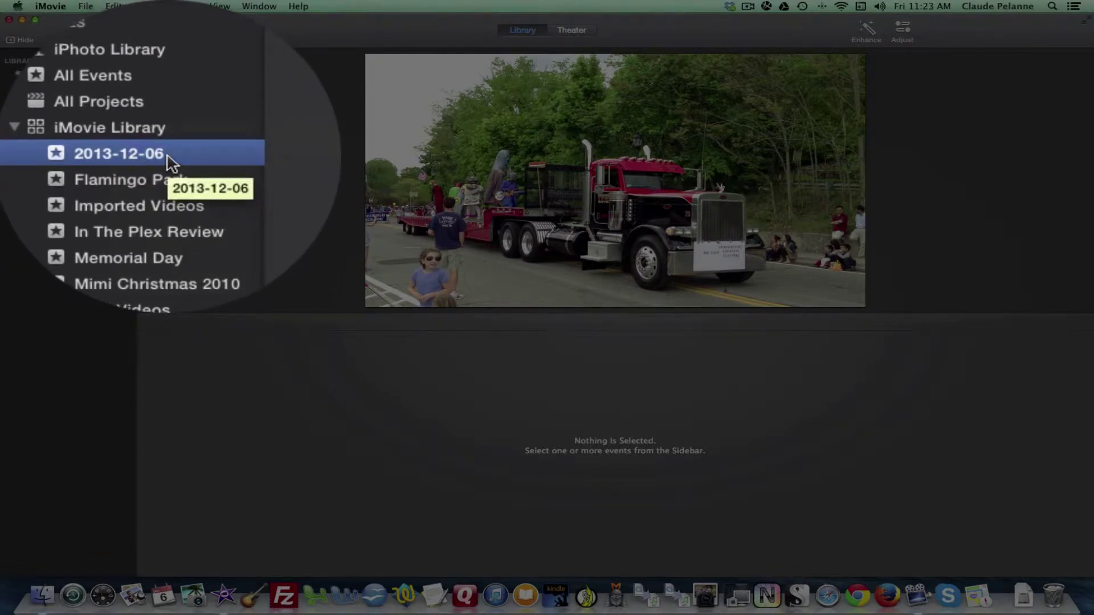
# - Rename the 2013-12-06 event to Memorial Day and trash the duplicate Memorial Day 1 event
pyautogui.click(117, 160)
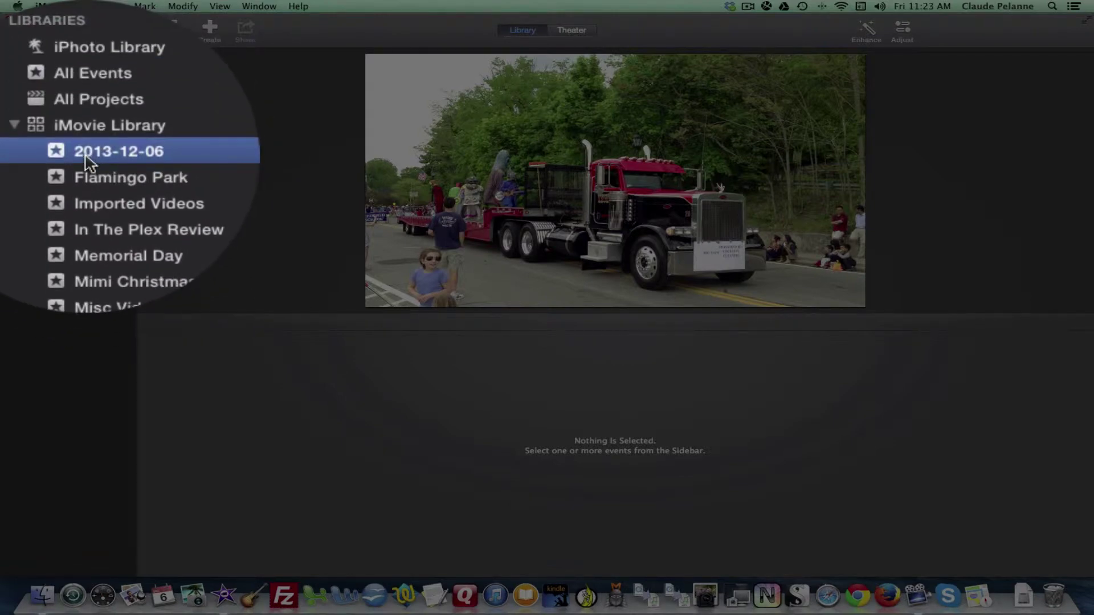
pyautogui.click(89, 163)
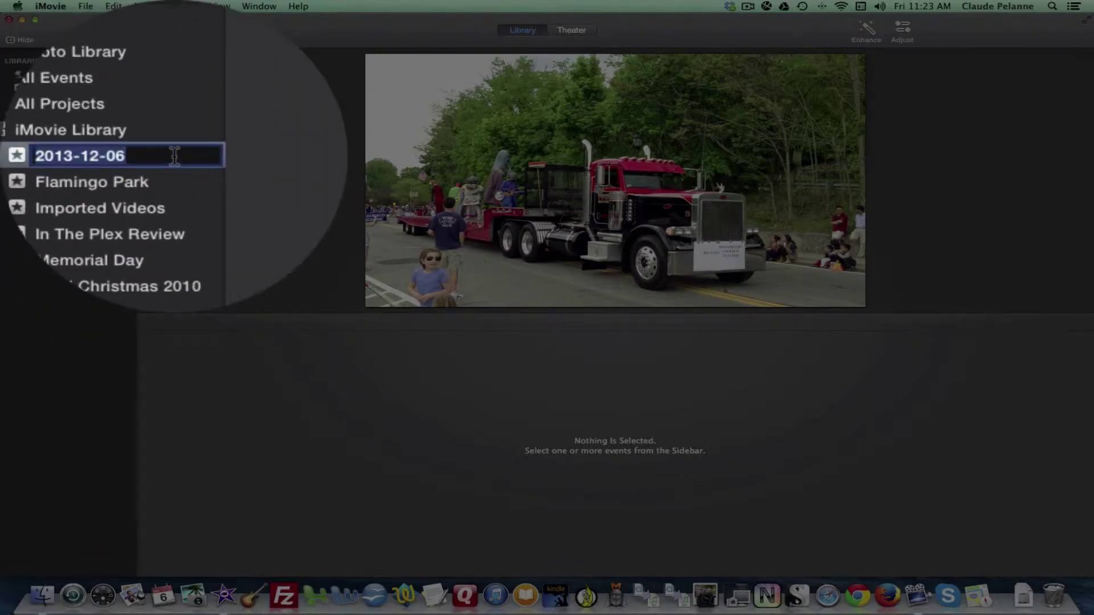
pyautogui.write('Memorial Day')
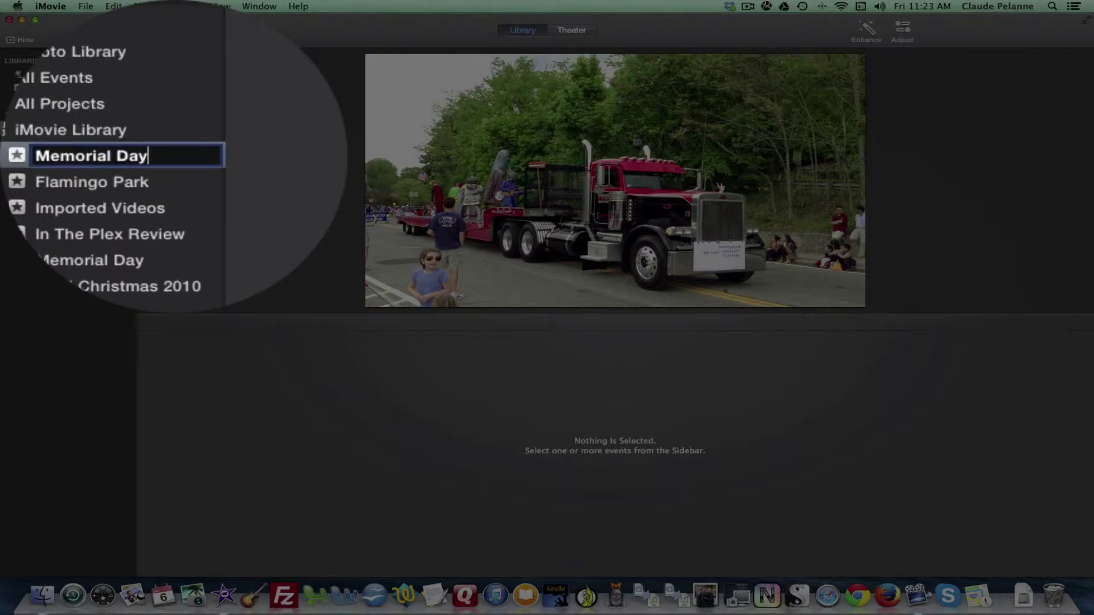
pyautogui.press('Return')
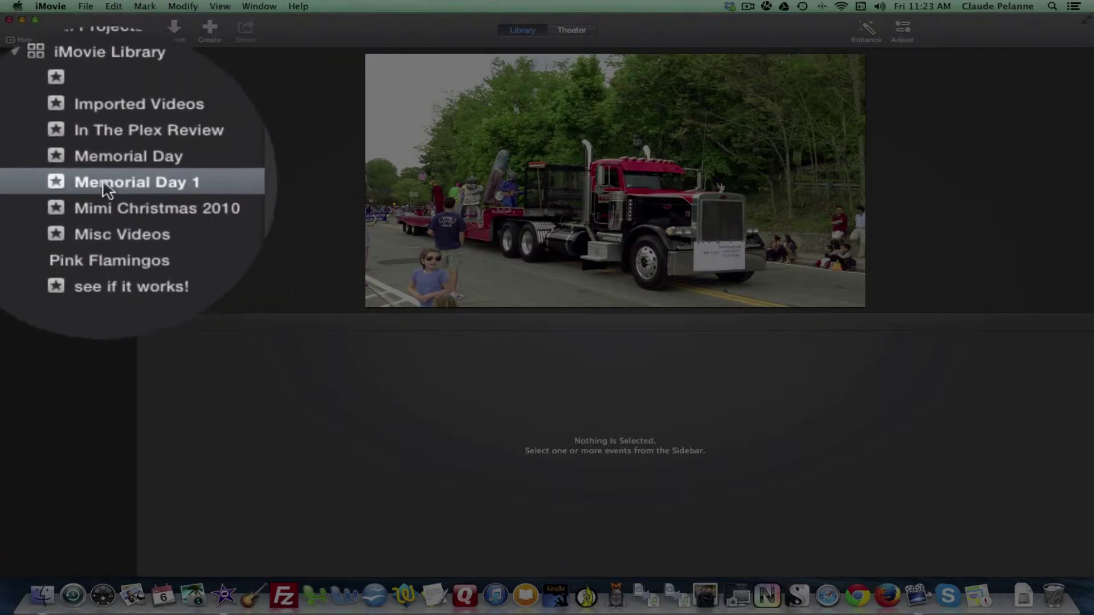
pyautogui.rightClick(102, 182)
pyautogui.click(173, 252)
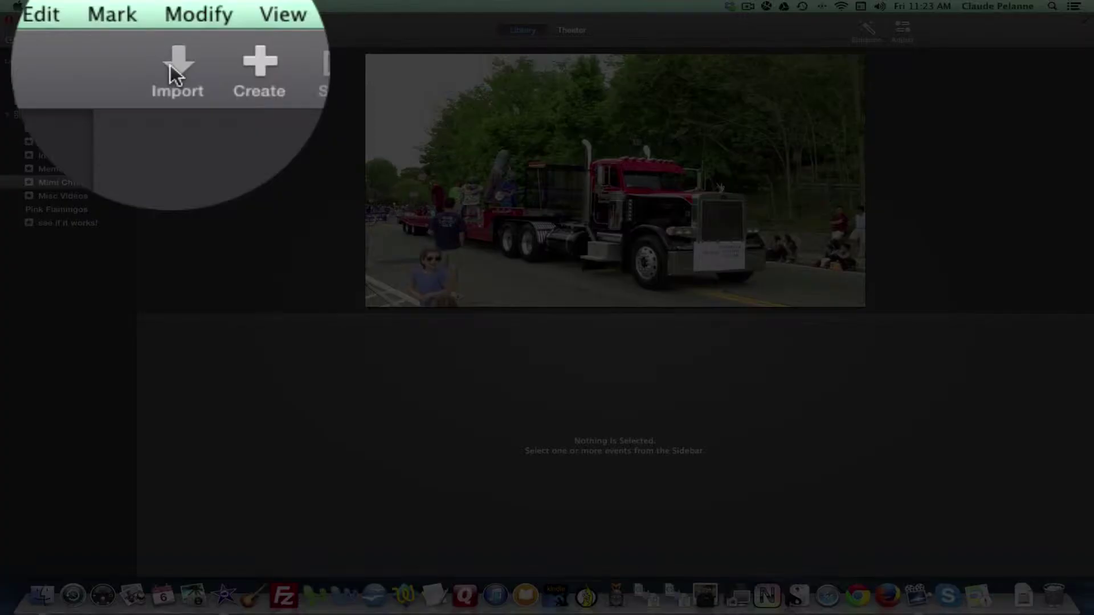
# - Bring up the import window with Memorial Day as the destination event
pyautogui.click(172, 32)
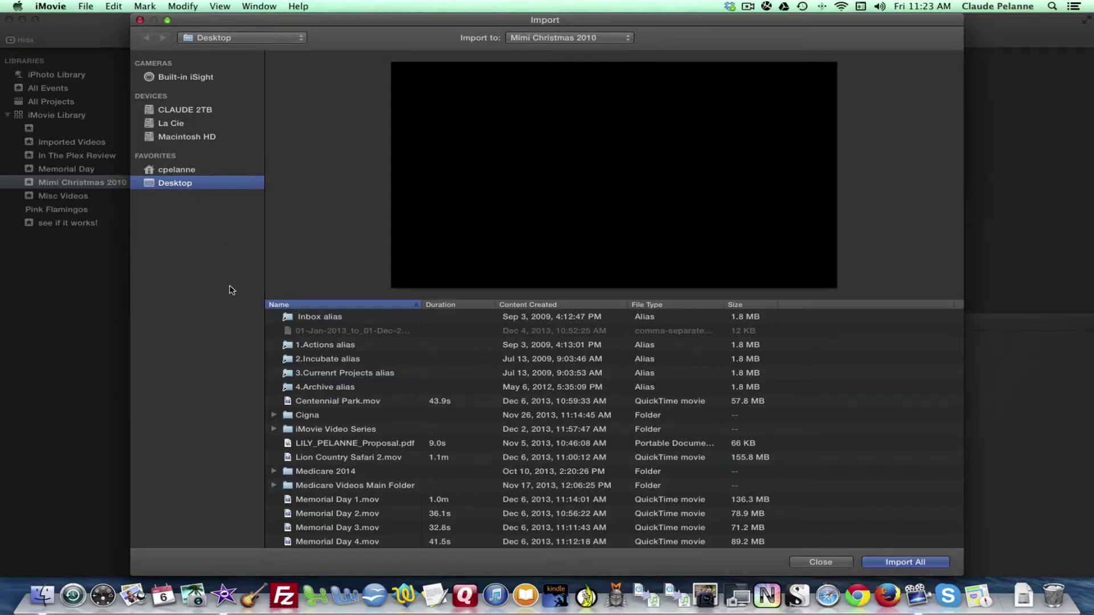
pyautogui.scroll(-2, 316, 416)
pyautogui.scroll(-3, 317, 416)
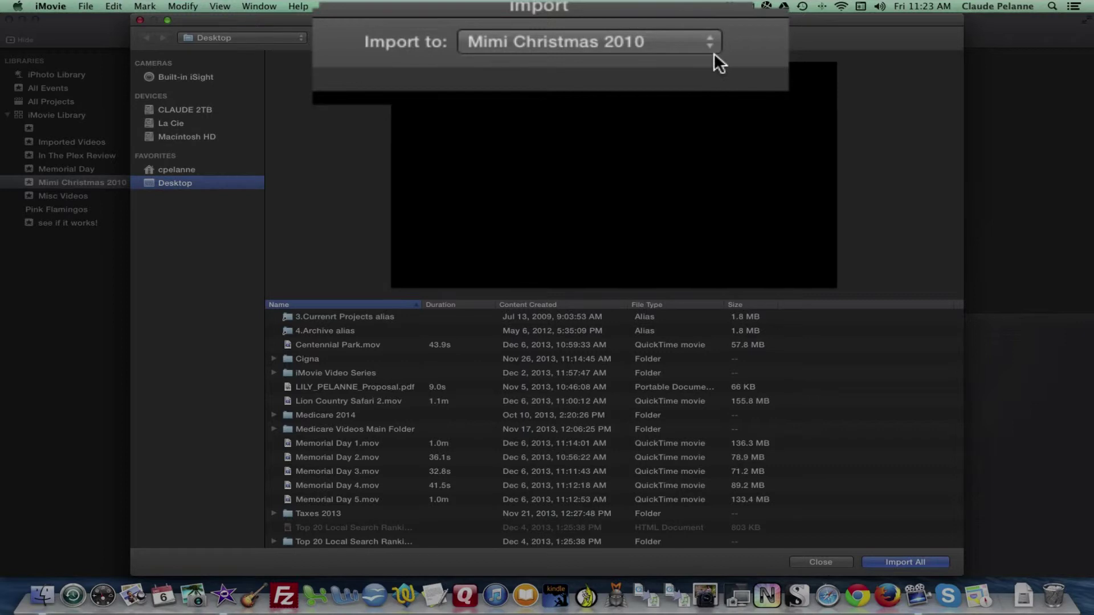
pyautogui.click(713, 53)
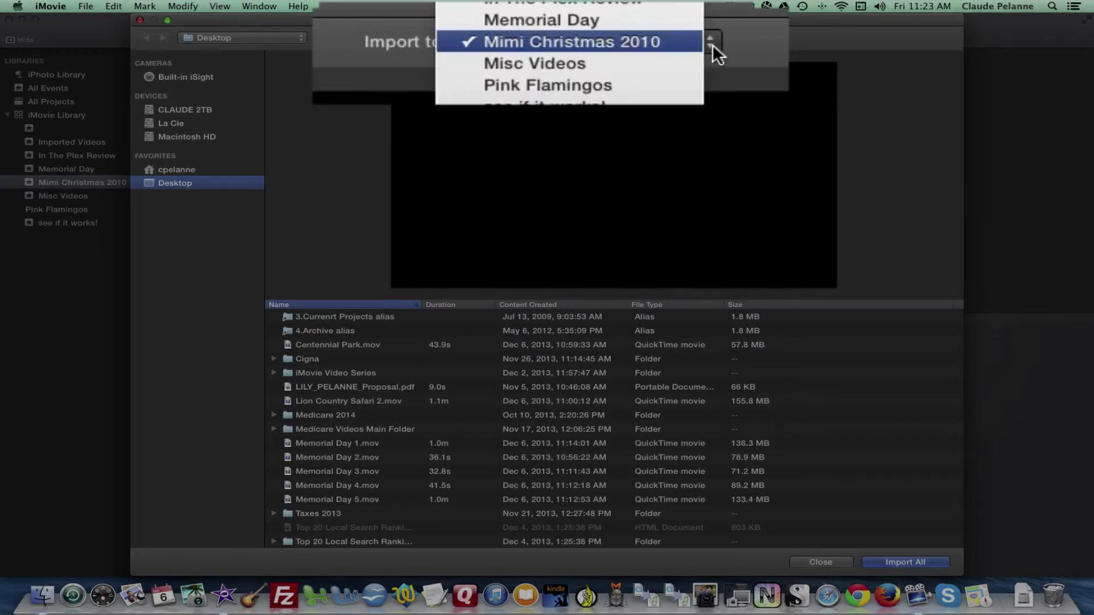
pyautogui.scroll(3, 572, 65)
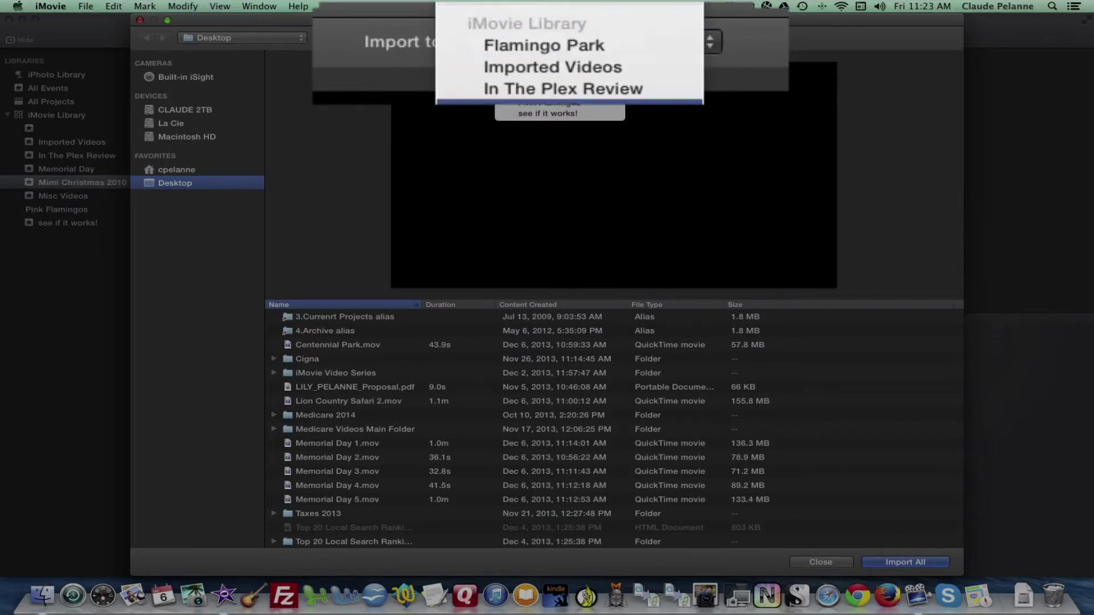
pyautogui.press('Return')
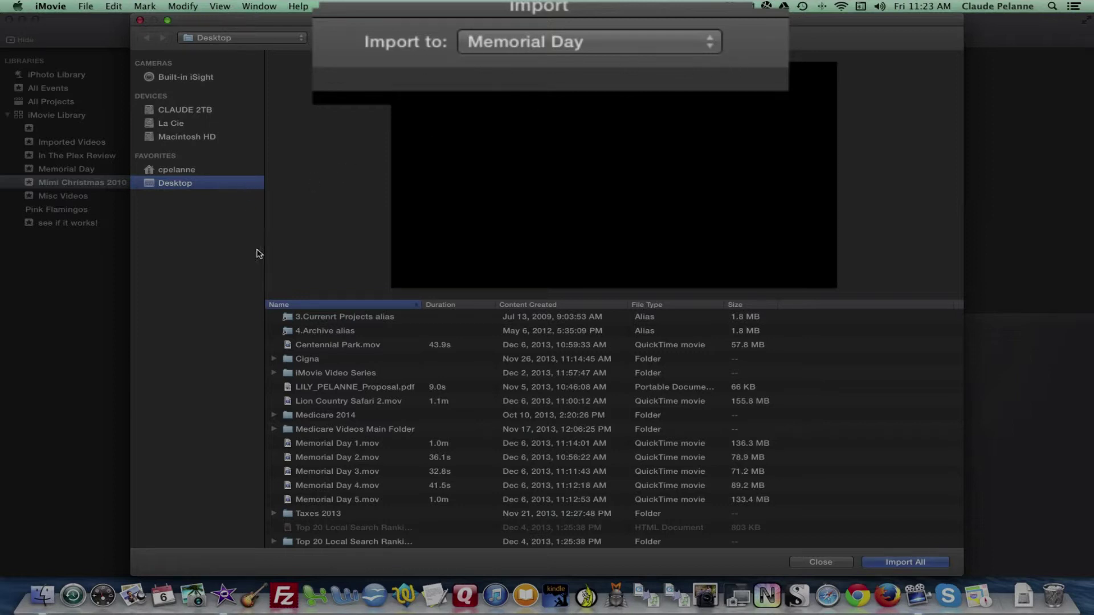
# - Import Memorial Day 1.mov through 5.mov into Memorial Day and close the import window
pyautogui.keyDown('shift'); pyautogui.click(314, 451); pyautogui.keyUp('shift')
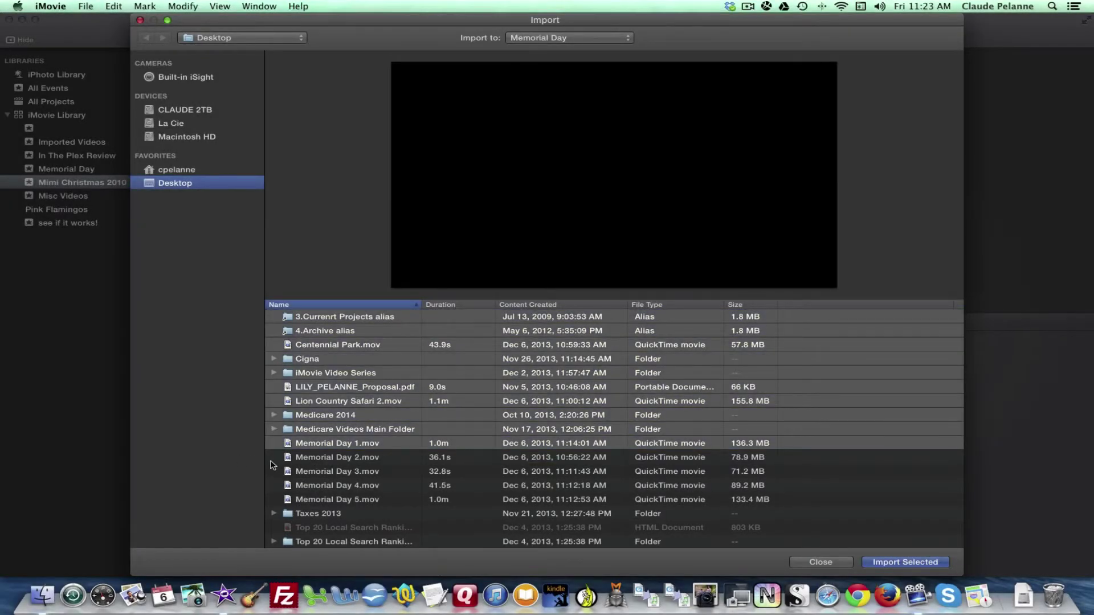
pyautogui.click(319, 459)
pyautogui.click(314, 447)
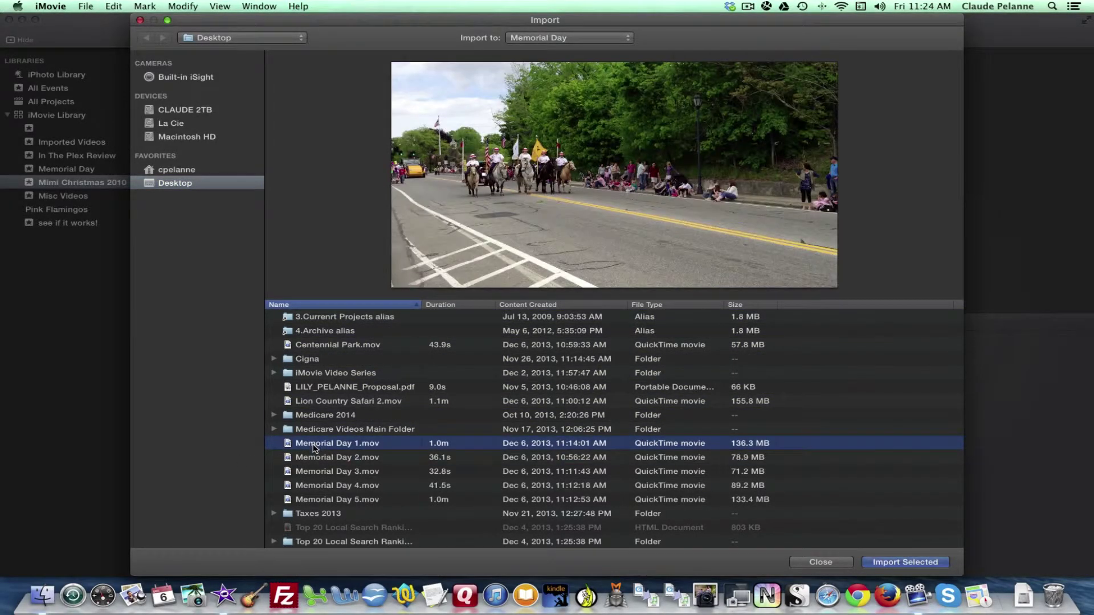
pyautogui.keyDown('super'); pyautogui.click(317, 457); pyautogui.keyUp('super')
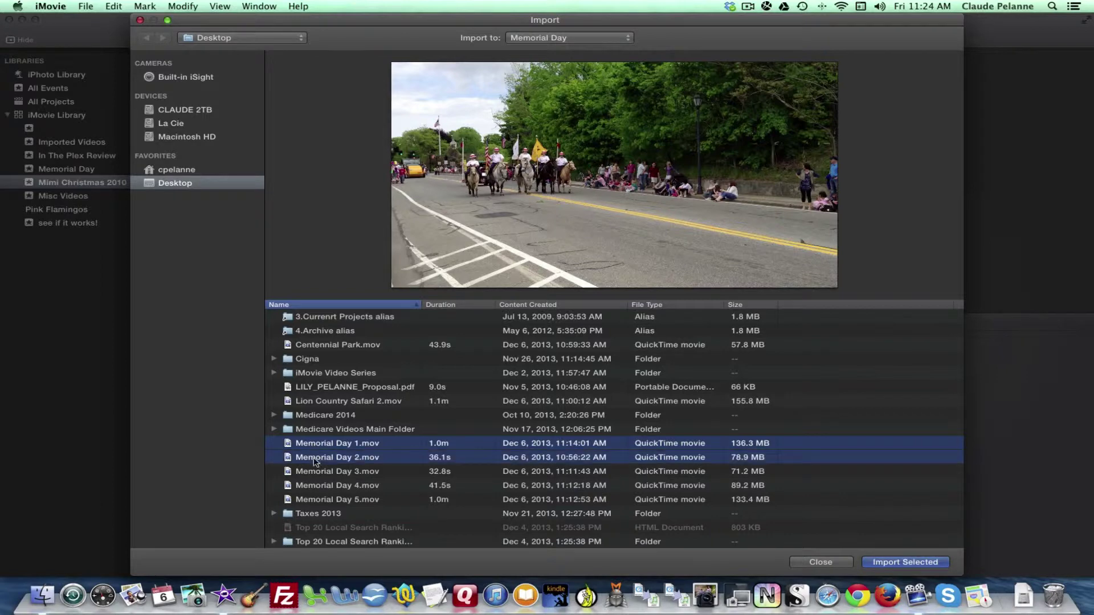
pyautogui.keyDown('super'); pyautogui.click(310, 473); pyautogui.keyUp('super')
pyautogui.keyDown('super'); pyautogui.click(308, 486); pyautogui.keyUp('super')
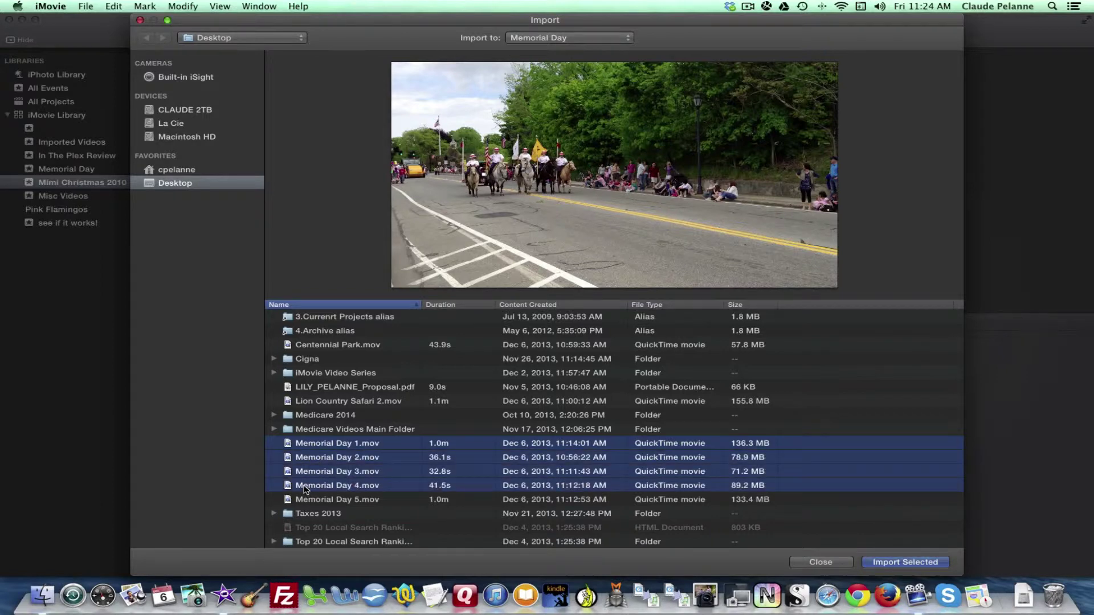
pyautogui.keyDown('super'); pyautogui.click(306, 501); pyautogui.keyUp('super')
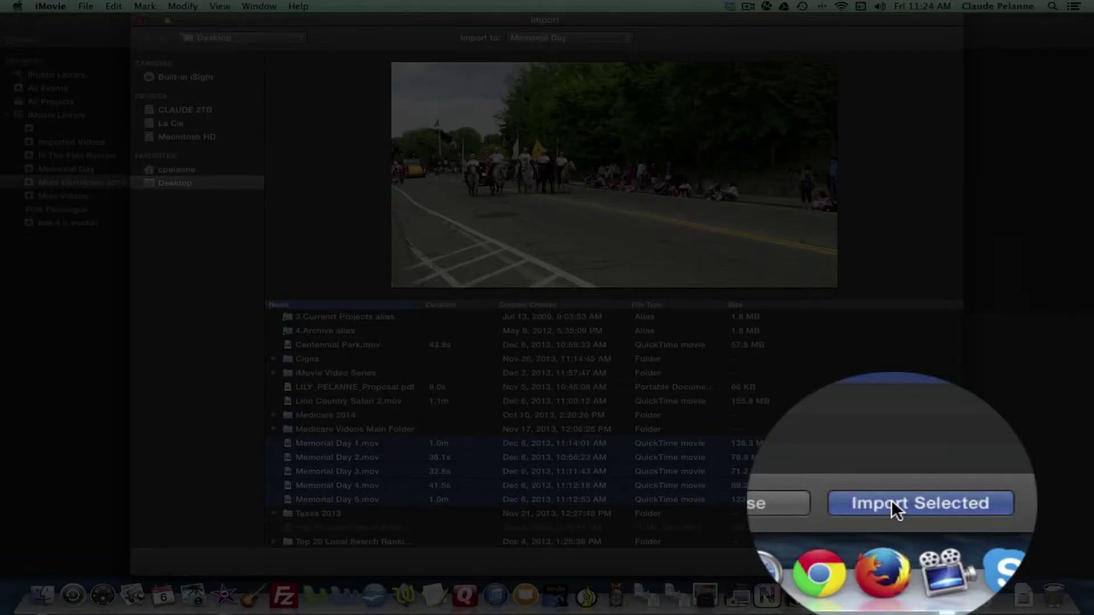
pyautogui.click(891, 500)
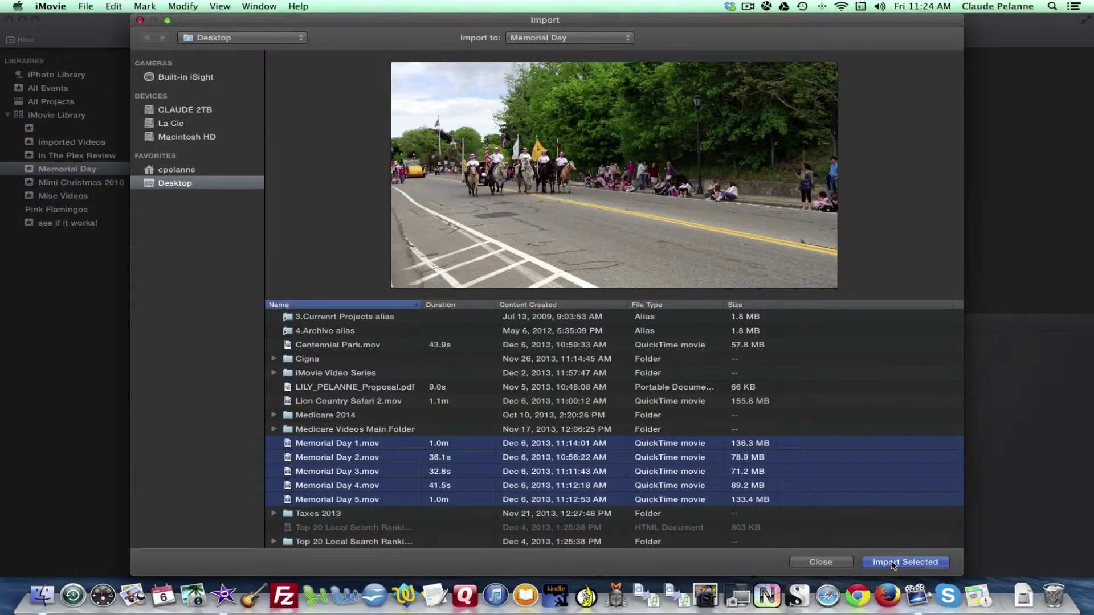
pyautogui.click(892, 563)
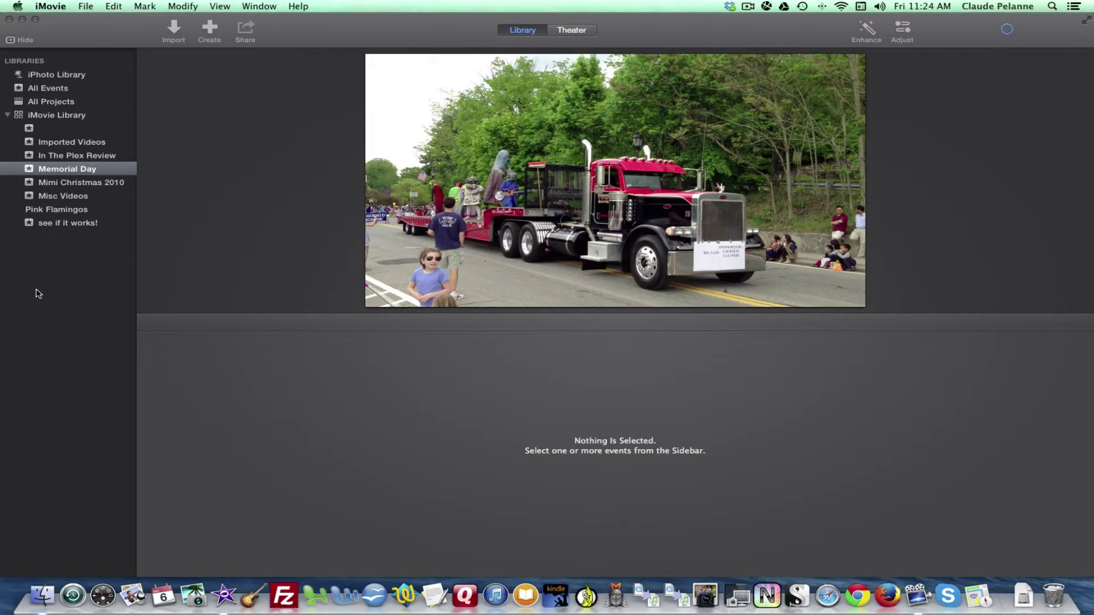
# - Quit iMovie and relaunch it with Reopen in the crash report
pyautogui.press('super+q')
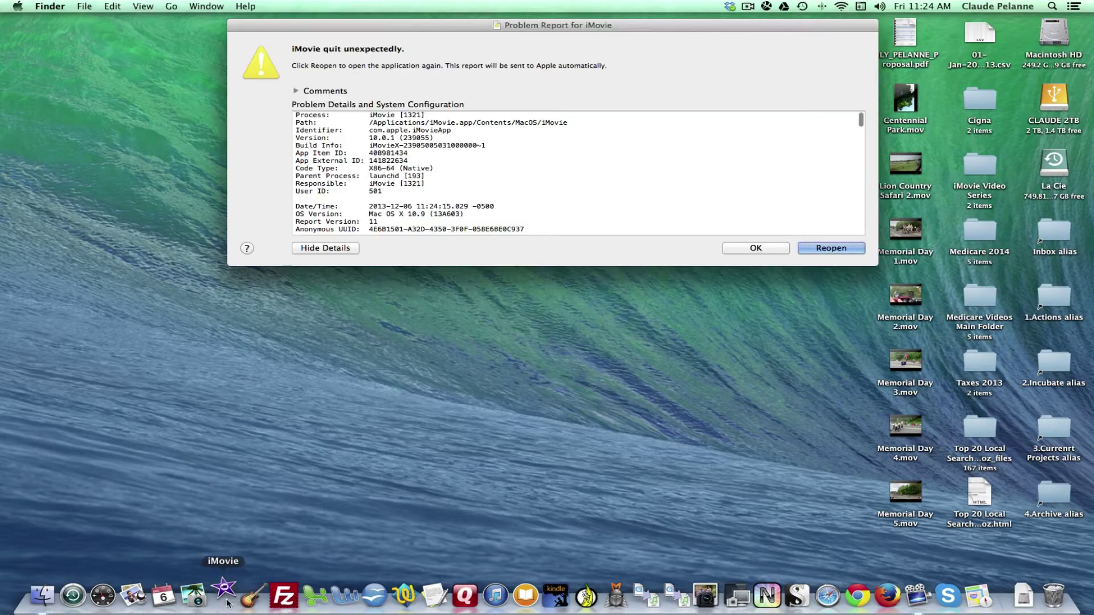
pyautogui.click(834, 249)
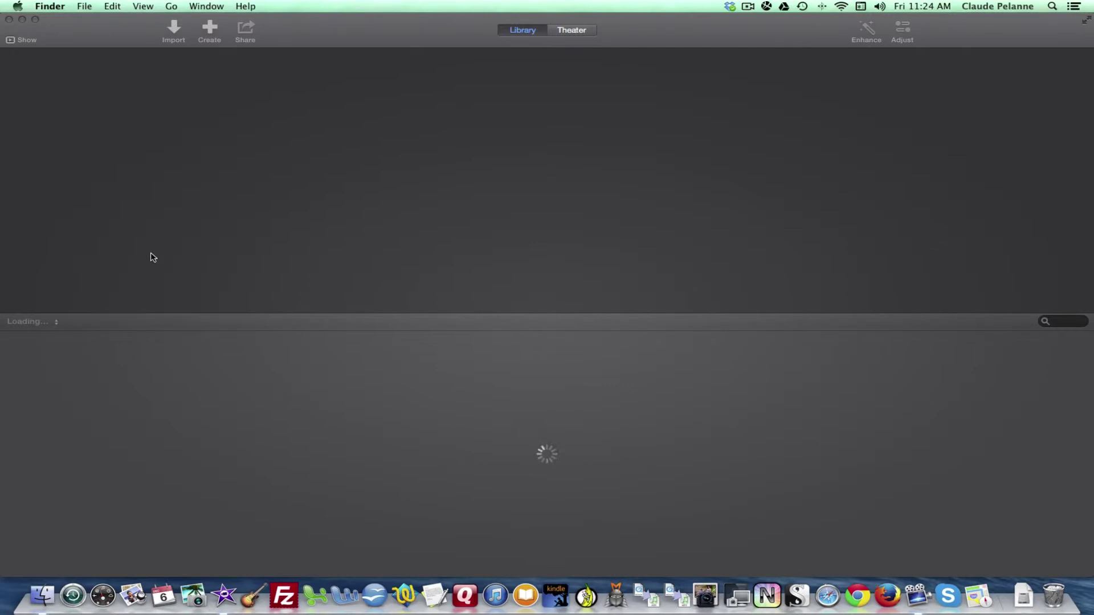
# - Show All Events, expand iMovie Library, and select the Memorial Day event
pyautogui.click(9, 43)
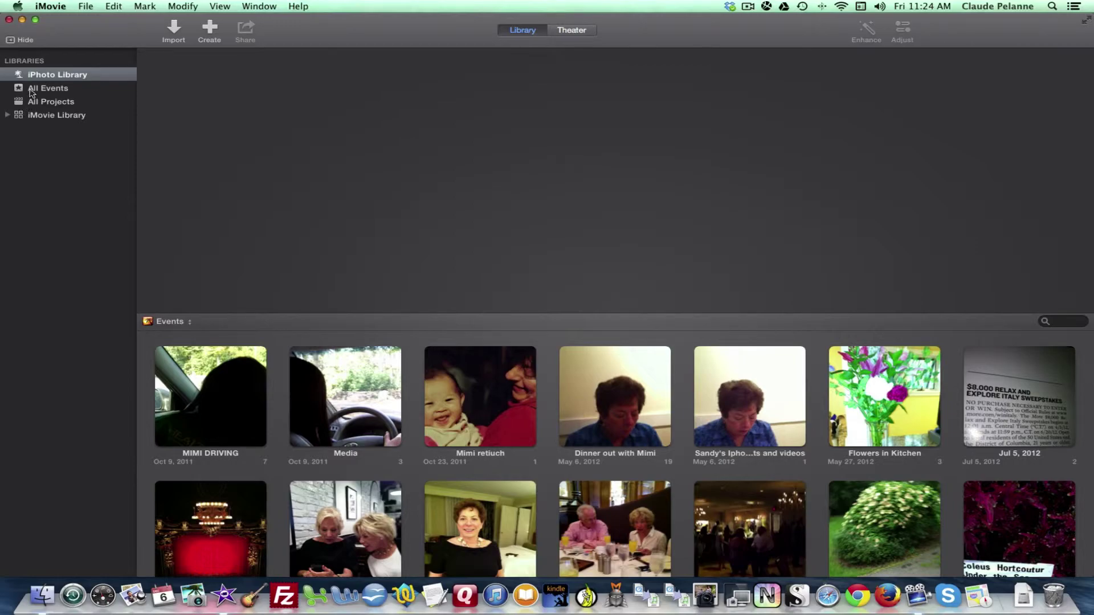
pyautogui.click(29, 89)
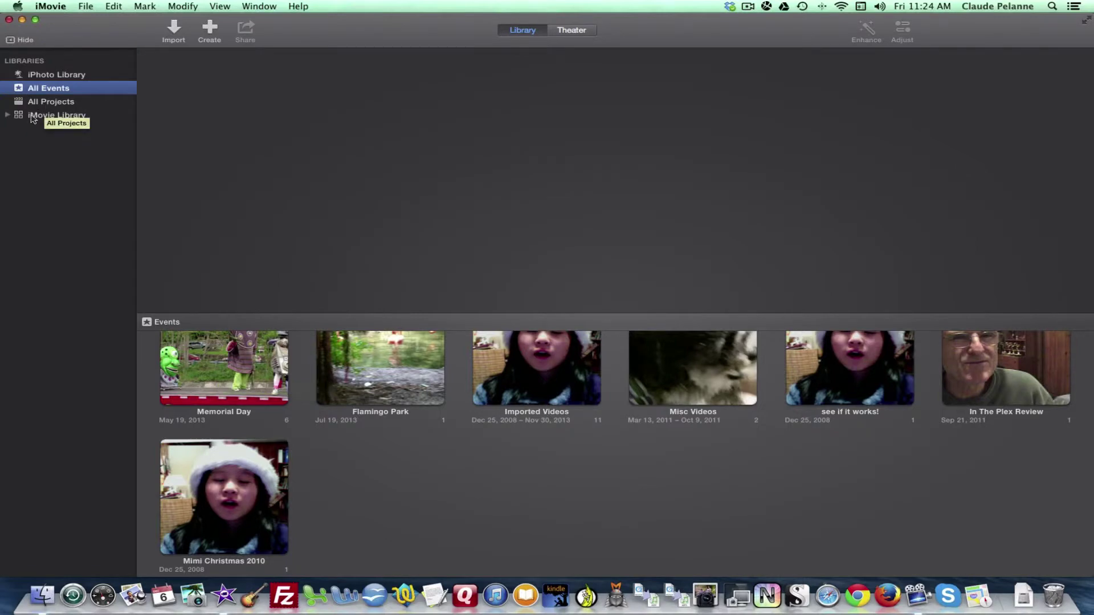
pyautogui.click(8, 114)
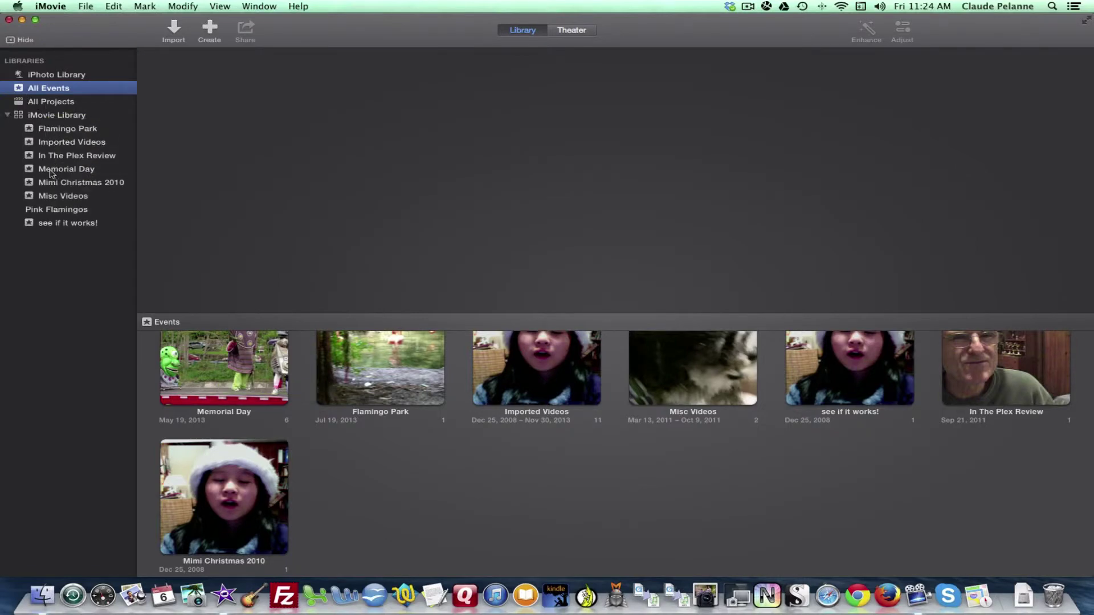
pyautogui.click(51, 170)
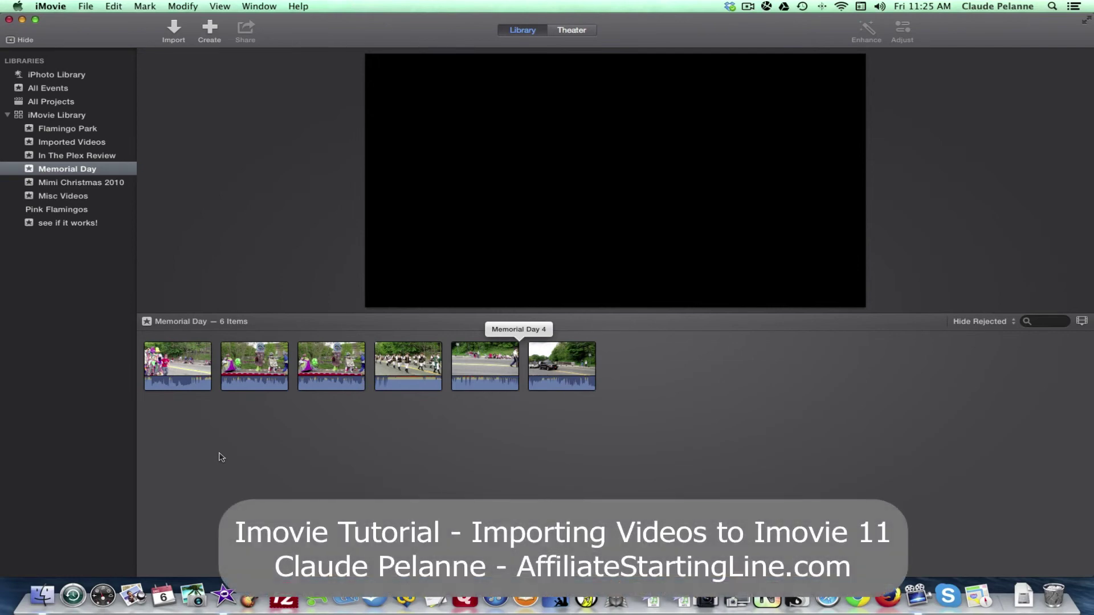
# - Collapse the iMovie Library's event list with its disclosure triangle
pyautogui.click(9, 116)
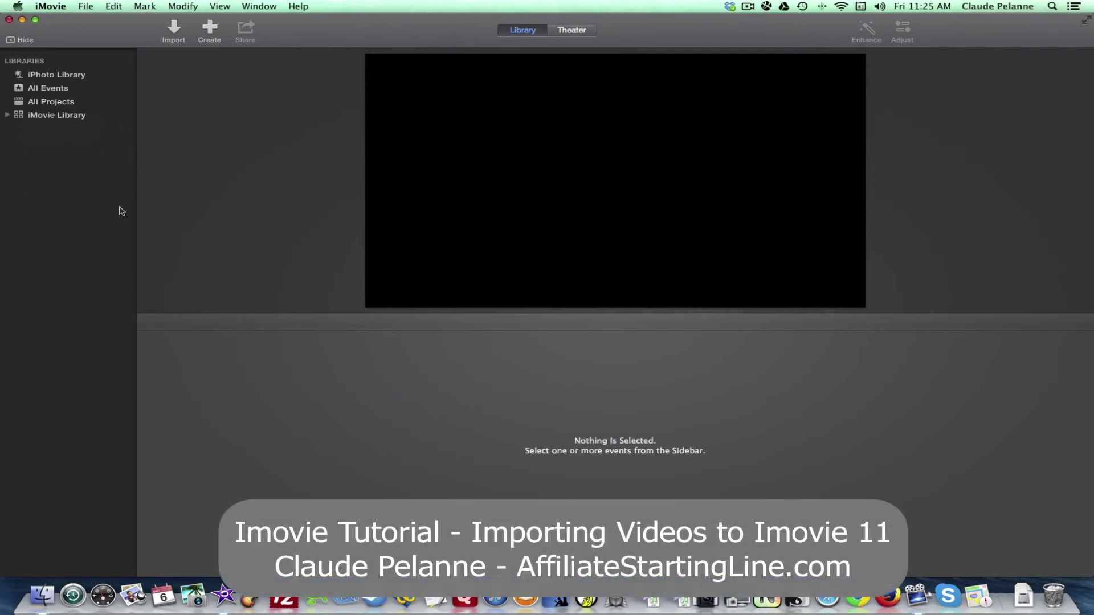